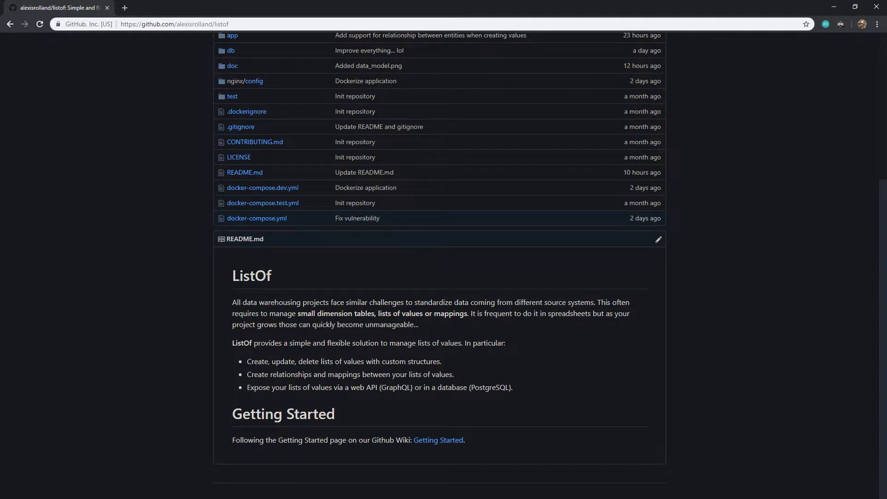
Step: Switch to the ListOf web app and create a list named "Star Wars Planet" with the description "List of planets in Star Wars movies."
{"action": "left_click", "coordinate": [269, 480]}
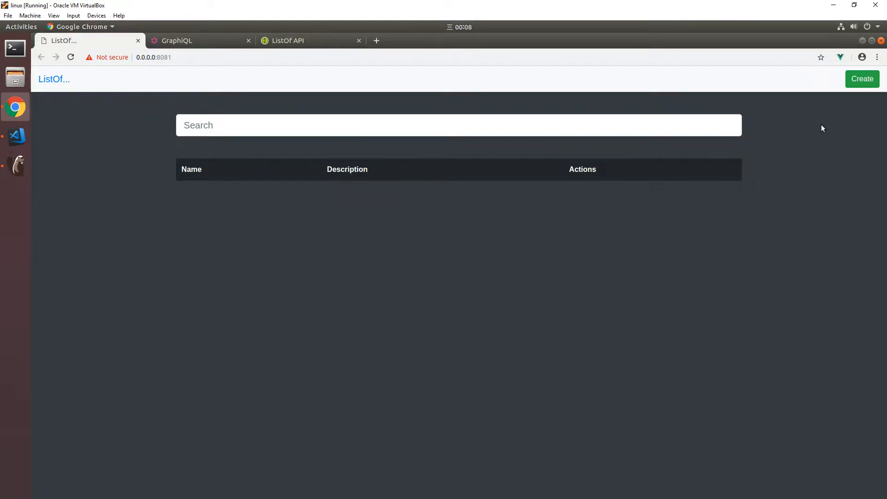
{"action": "left_click", "coordinate": [853, 85]}
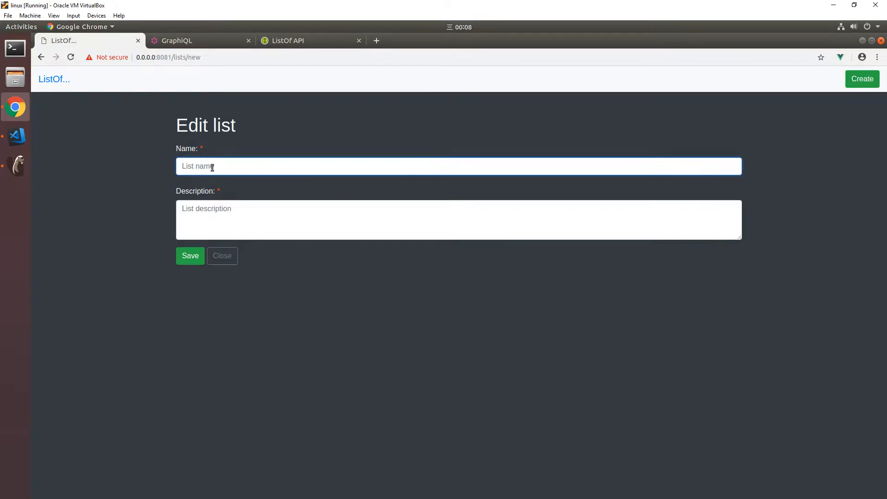
{"action": "type", "text": "Star Wars Planet"}
{"action": "key", "text": "Tab"}
{"action": "type", "text": "List of plane"}
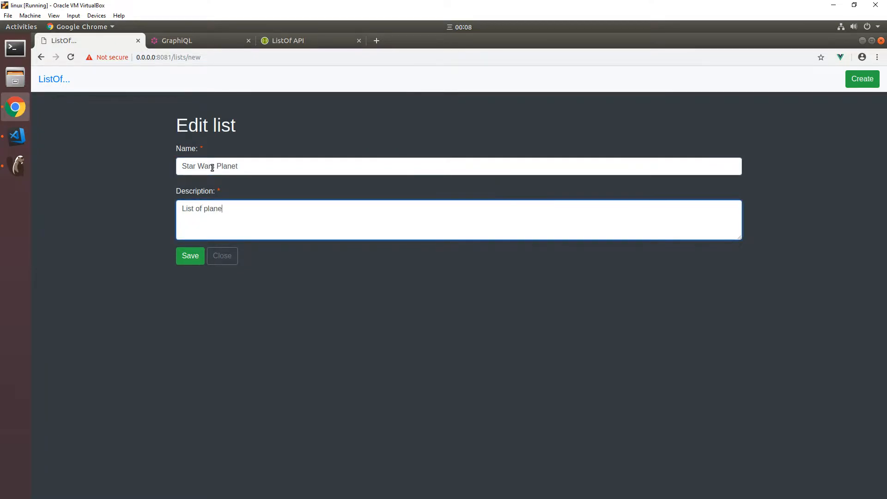
{"action": "type", "text": "ts in Star Wars movies."}
{"action": "left_click", "coordinate": [225, 208]}
{"action": "type", "text": "s"}
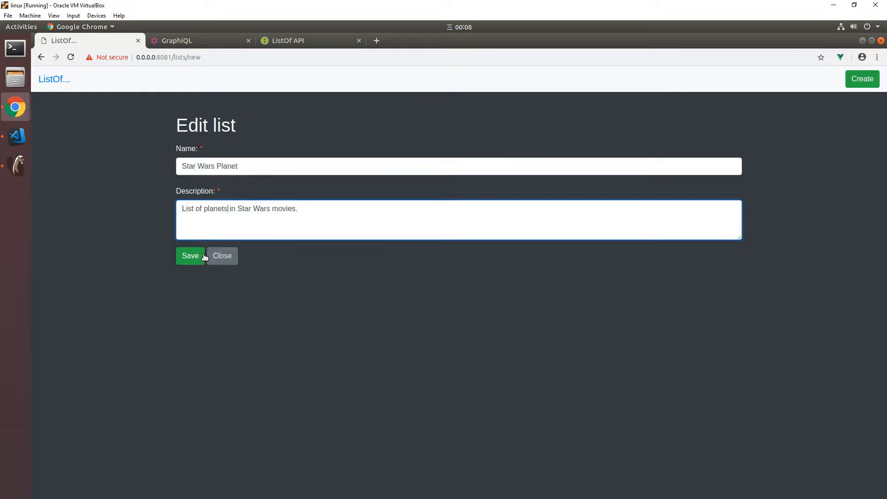
{"action": "left_click", "coordinate": [192, 255]}
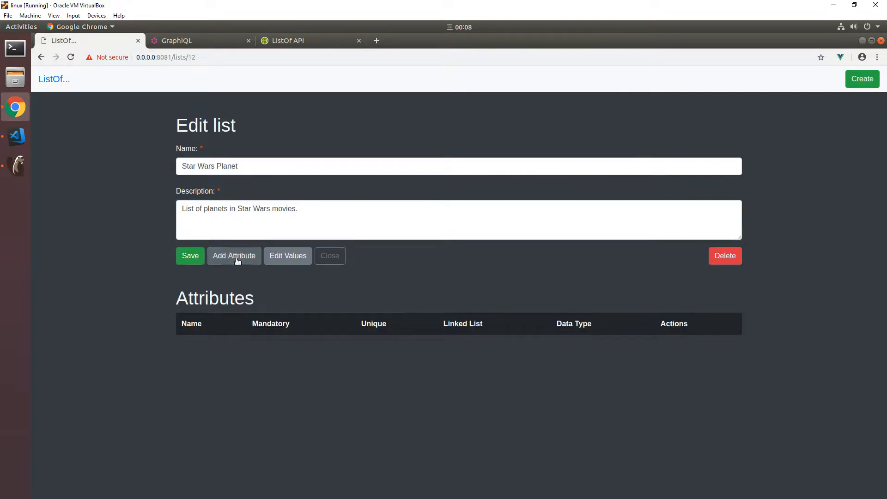
Step: Add a mandatory, unique text attribute "Name" to the planet list, described as "Name of the planet.", and save it
{"action": "left_click", "coordinate": [240, 257]}
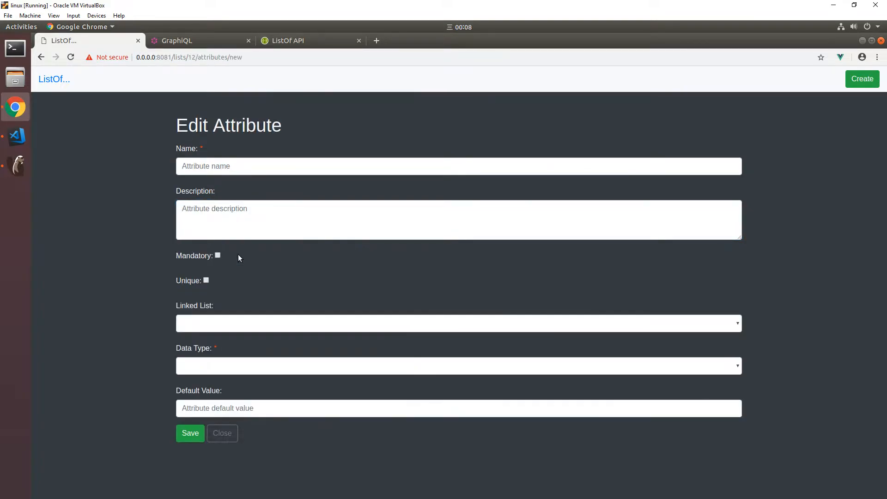
{"action": "type", "text": "Name"}
{"action": "key", "text": "Tab"}
{"action": "type", "text": "Name of"}
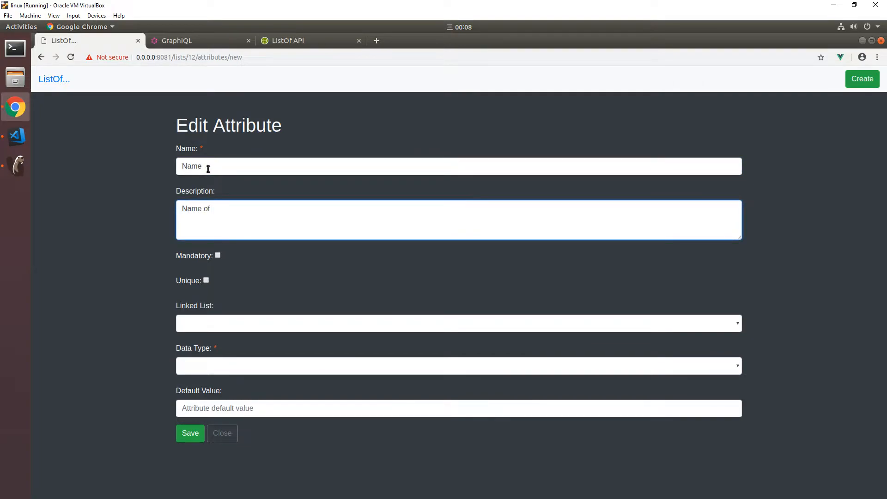
{"action": "type", "text": " the planet."}
{"action": "left_click", "coordinate": [217, 255]}
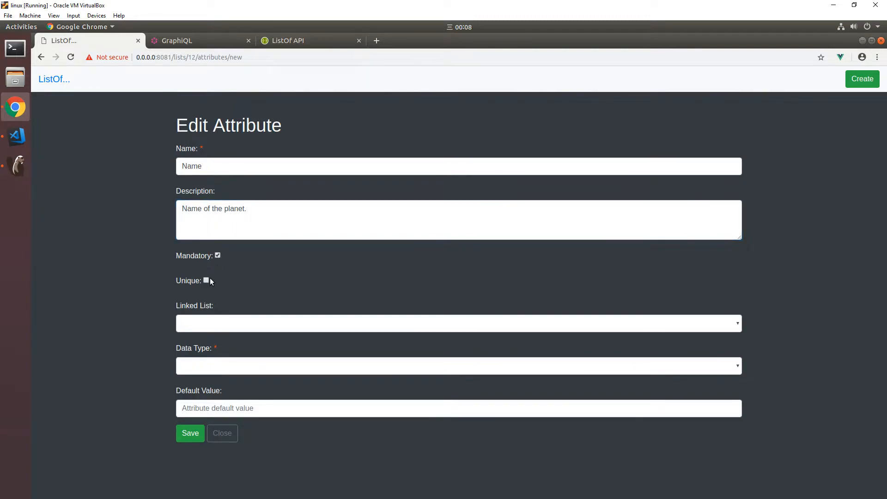
{"action": "left_click", "coordinate": [222, 363]}
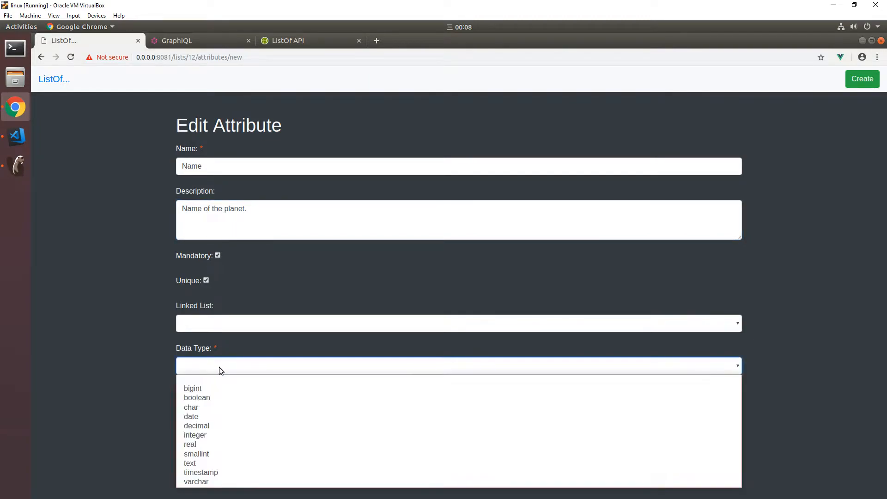
{"action": "left_click", "coordinate": [209, 462]}
{"action": "left_click", "coordinate": [194, 434]}
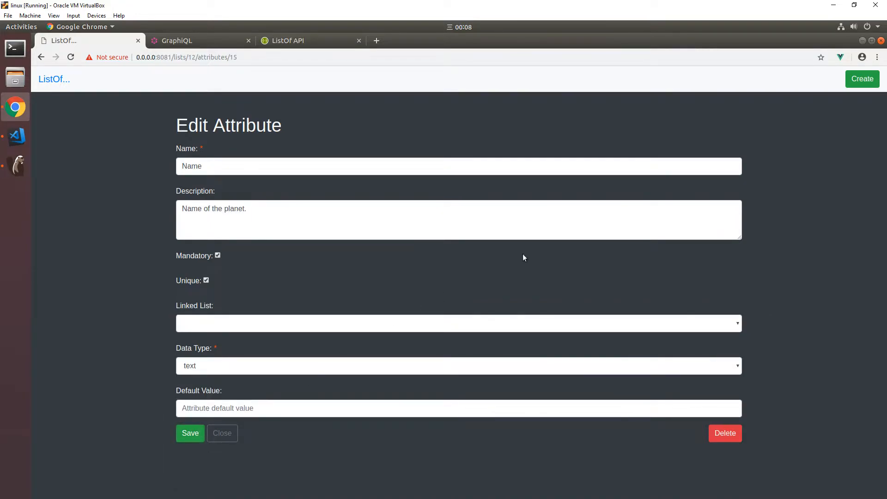
Step: Create a second list named "Star Wars Character" with the description "List of characters in Star Wars movies." and save it
{"action": "left_click", "coordinate": [868, 80]}
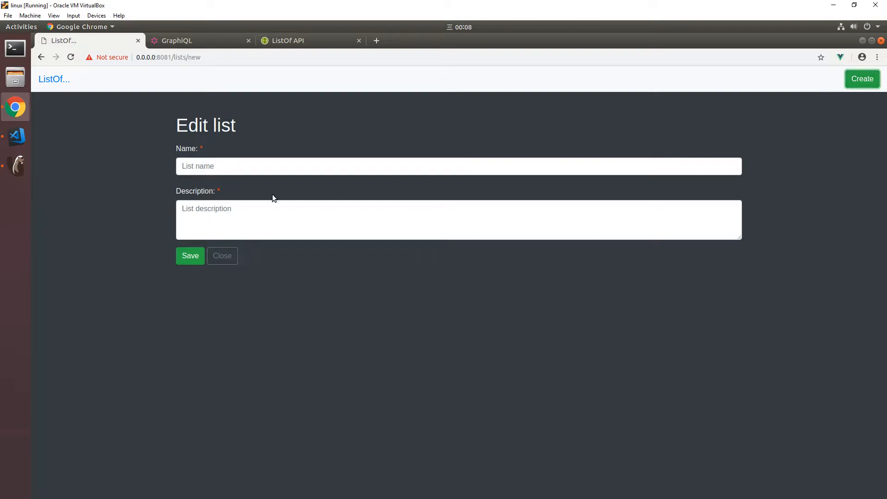
{"action": "left_click", "coordinate": [217, 172]}
{"action": "type", "text": "Star Wars Characters"}
{"action": "left_click", "coordinate": [272, 214]}
{"action": "type", "text": "List of characters in Star Wars movies."}
{"action": "left_click", "coordinate": [280, 166]}
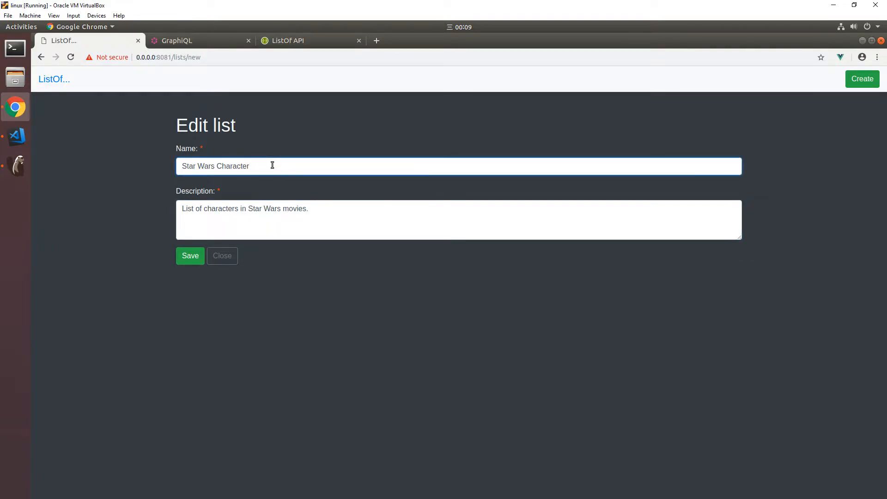
{"action": "left_click", "coordinate": [194, 257]}
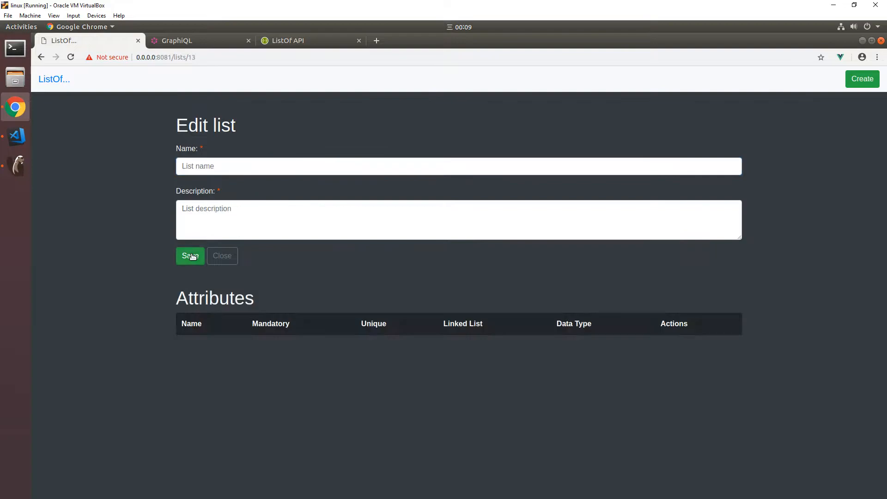
Step: Start a new attribute for the character list named "Name" with the description "Full name of the character."
{"action": "left_click", "coordinate": [229, 256]}
{"action": "left_click", "coordinate": [217, 167]}
{"action": "type", "text": "name"}
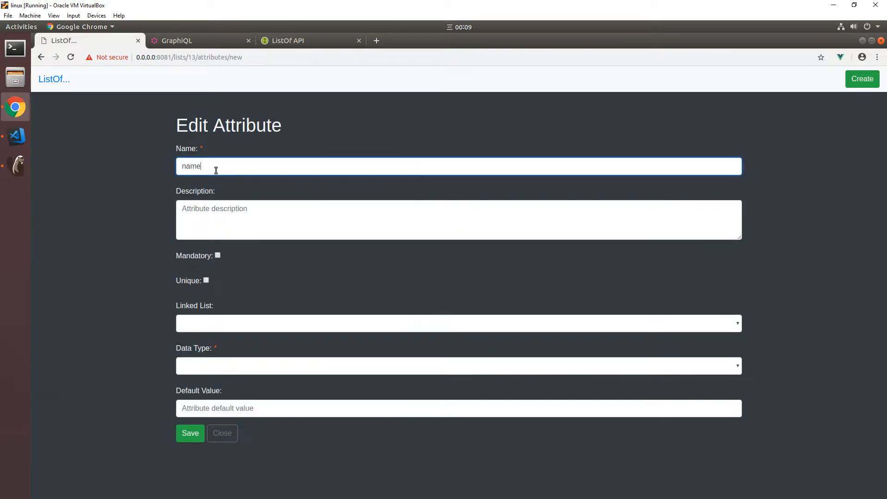
{"action": "key", "text": "Home"}
{"action": "key", "text": "Delete"}
{"action": "type", "text": "N"}
{"action": "key", "text": "Tab"}
{"action": "type", "text": "Full name"}
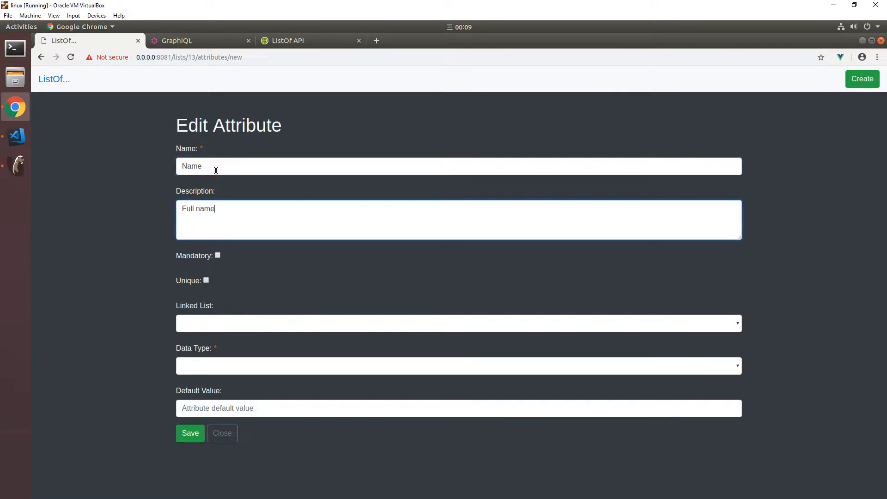
{"action": "type", "text": " of the characyter"}
{"action": "key", "text": "BackSpace"}
{"action": "key", "text": "BackSpace"}
{"action": "key", "text": "BackSpace"}
{"action": "key", "text": "BackSpace"}
{"action": "type", "text": "ter"}
Step: Make the character list's Name attribute mandatory and unique with data type text, then save and close it
{"action": "left_click", "coordinate": [218, 256]}
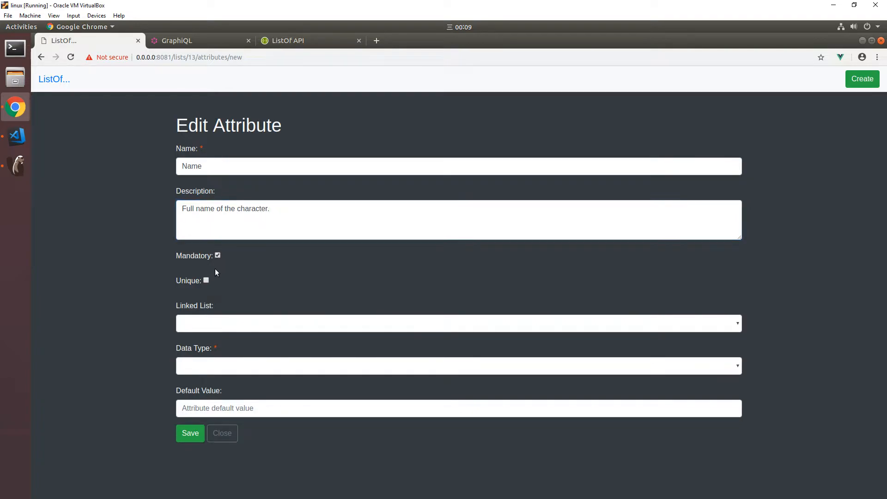
{"action": "left_click", "coordinate": [215, 367]}
{"action": "left_click", "coordinate": [202, 461]}
{"action": "left_click", "coordinate": [189, 433]}
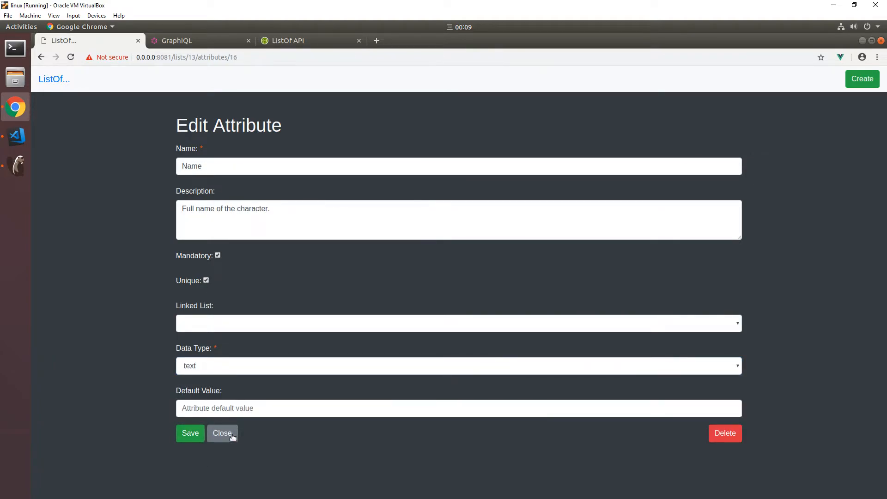
{"action": "left_click", "coordinate": [232, 436]}
Step: Start another character list attribute named "Home Planet" with the description "Home planet of the character."
{"action": "left_click", "coordinate": [231, 258]}
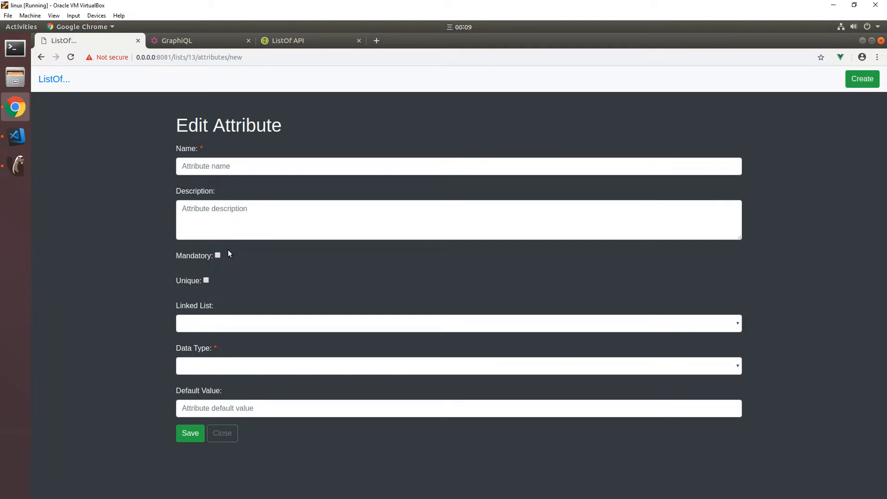
{"action": "left_click", "coordinate": [206, 167]}
{"action": "type", "text": "Home Planet"}
{"action": "left_click", "coordinate": [213, 224]}
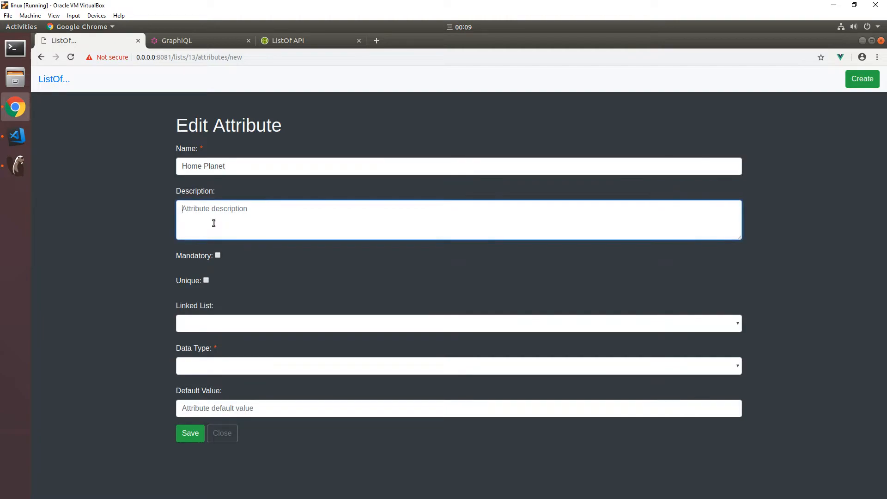
{"action": "type", "text": "Home planet of the character"}
{"action": "key", "text": "BackSpace"}
{"action": "type", "text": "."}
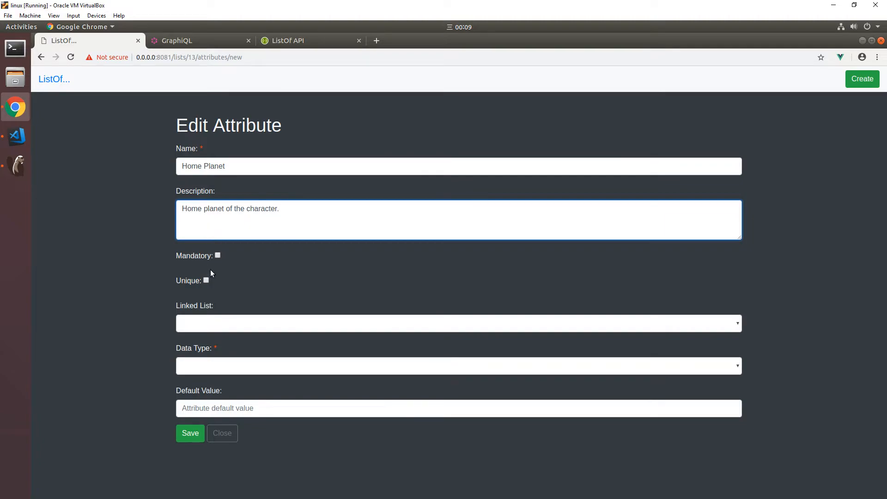
Step: Link the Home Planet attribute to the Name attribute of the Star Wars Planet list, then save and close it
{"action": "left_click", "coordinate": [207, 324]}
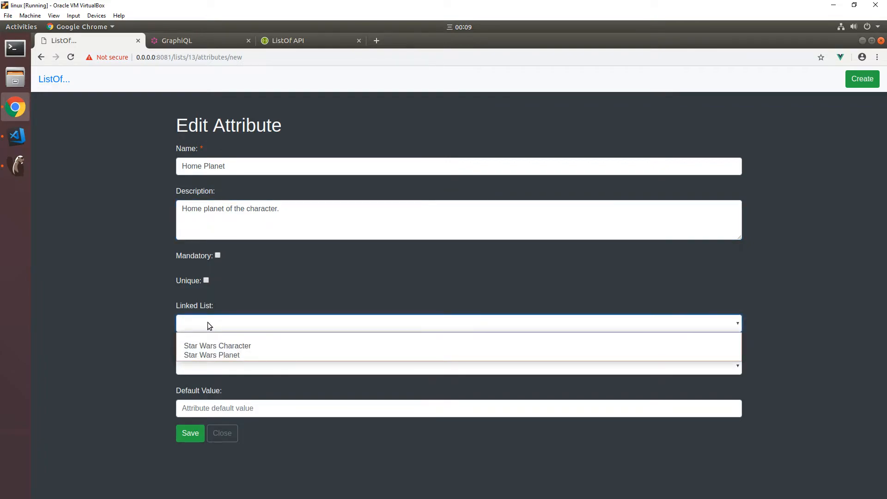
{"action": "left_click", "coordinate": [219, 355]}
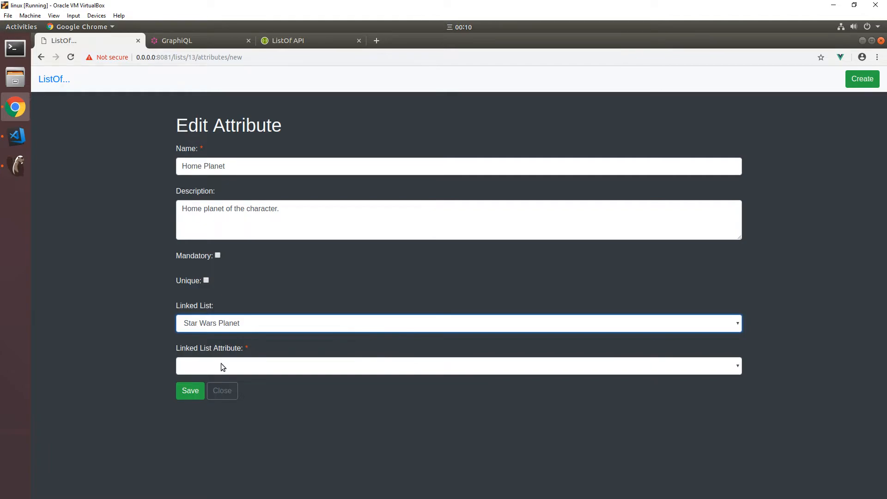
{"action": "left_click", "coordinate": [221, 364]}
{"action": "left_click", "coordinate": [209, 389]}
{"action": "left_click", "coordinate": [194, 390]}
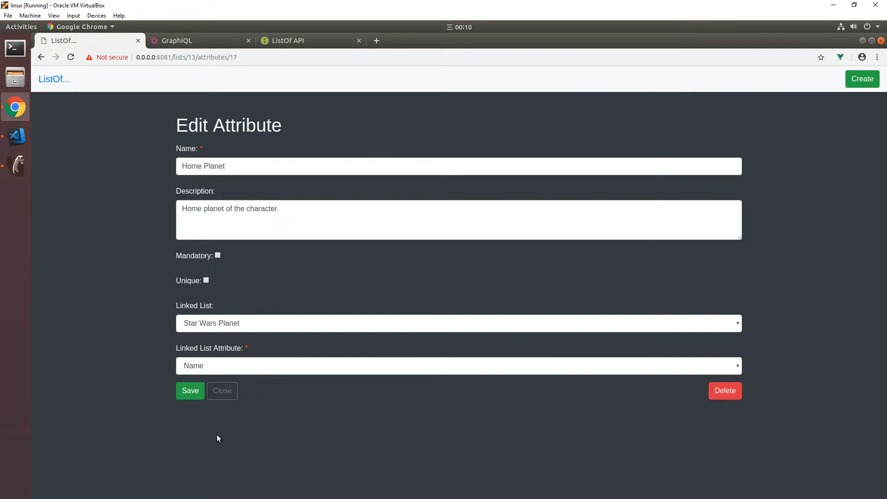
{"action": "left_click", "coordinate": [223, 391]}
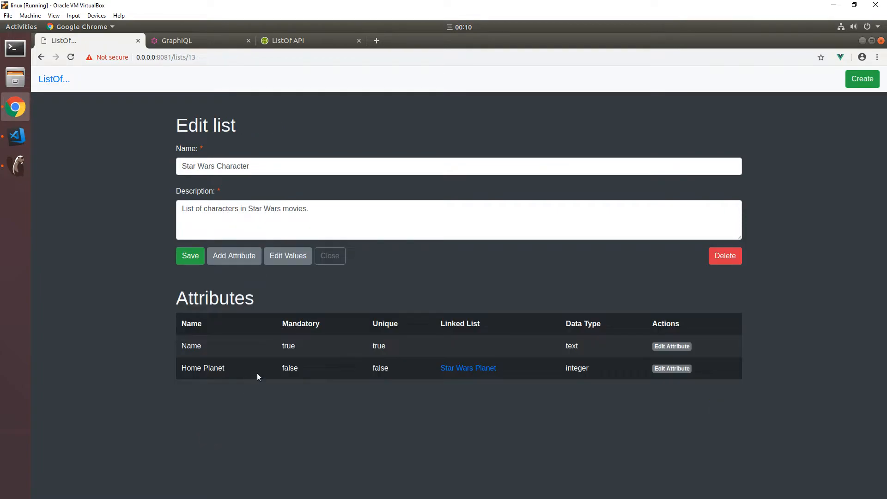
Step: Return to the list overview and add the value "Tatooine" to the Star Wars Planet list
{"action": "left_click", "coordinate": [329, 256]}
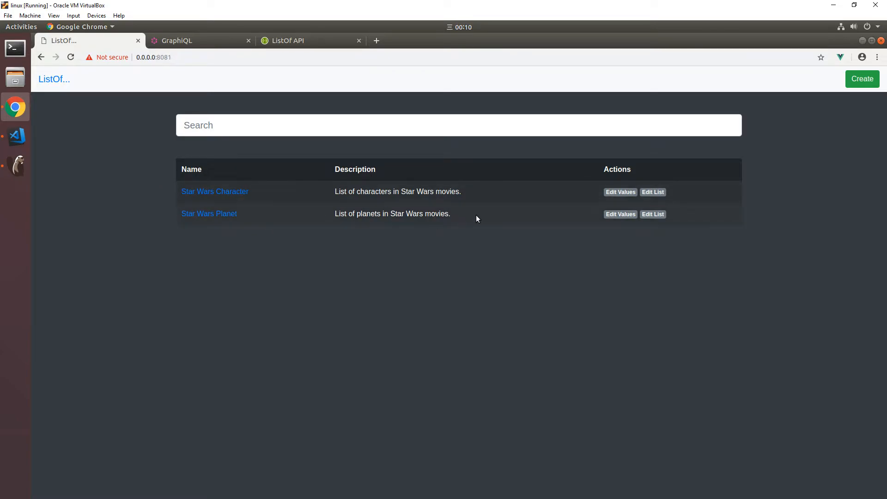
{"action": "left_click", "coordinate": [619, 215]}
{"action": "left_click", "coordinate": [188, 169]}
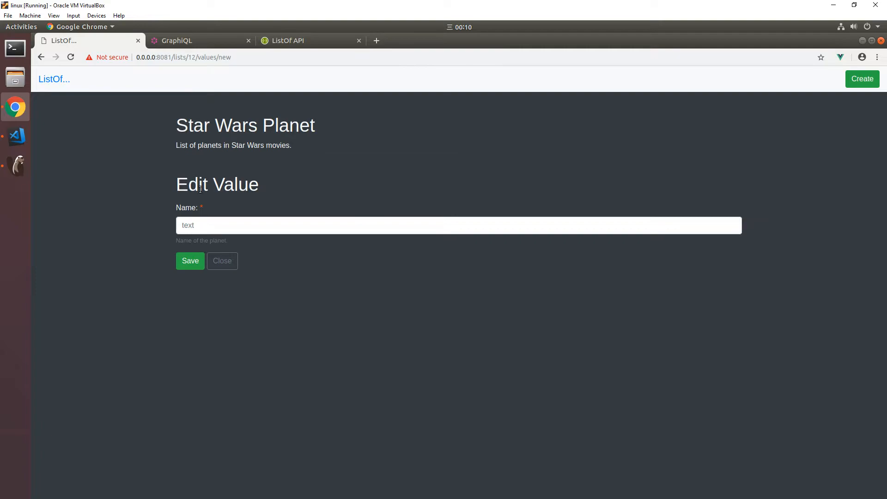
{"action": "left_click", "coordinate": [208, 227]}
{"action": "type", "text": "Tato"}
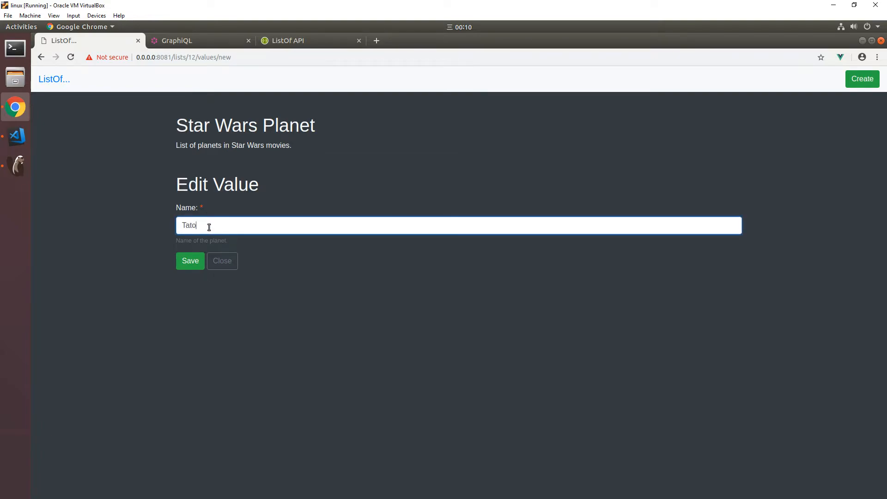
{"action": "type", "text": "oine"}
{"action": "left_click", "coordinate": [197, 260]}
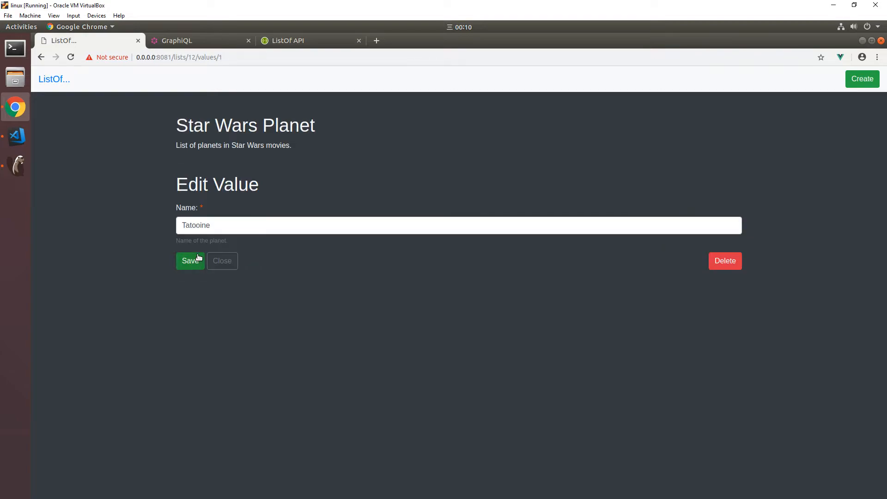
{"action": "left_click", "coordinate": [222, 261]}
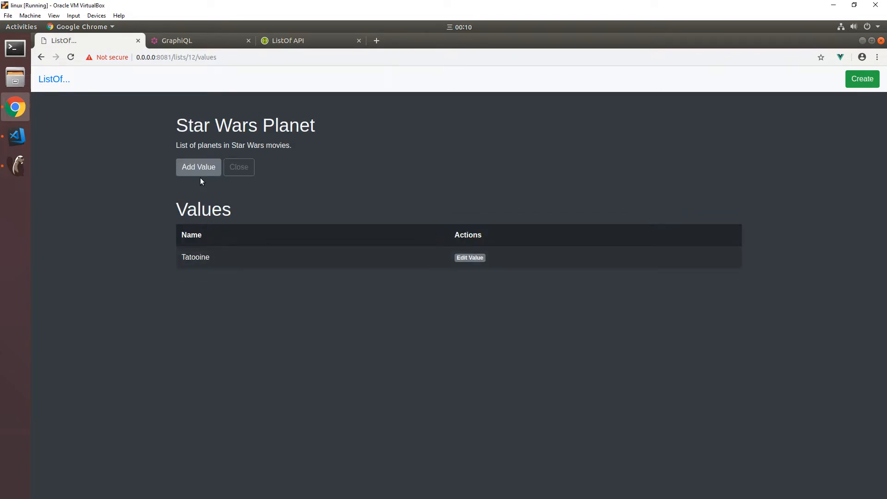
Step: Add the value "Alderaan" to the Star Wars Planet list and return to the list overview
{"action": "left_click", "coordinate": [200, 172]}
{"action": "left_click", "coordinate": [208, 223]}
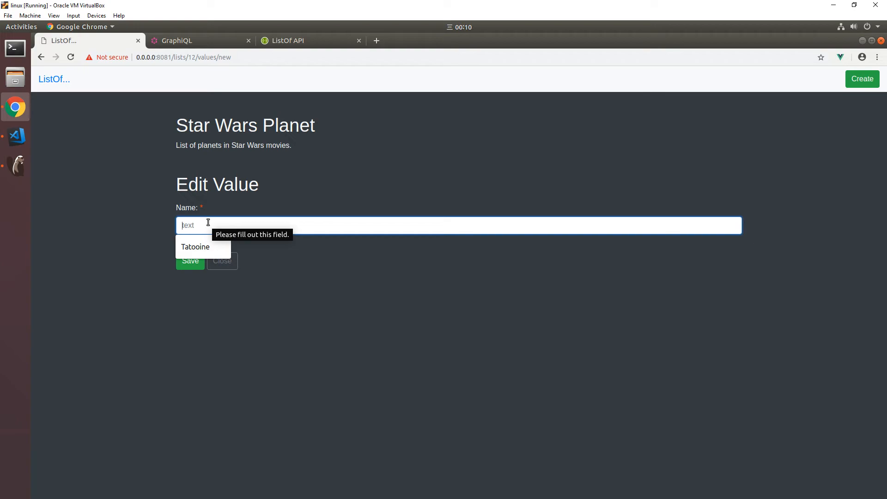
{"action": "type", "text": "Alderaan"}
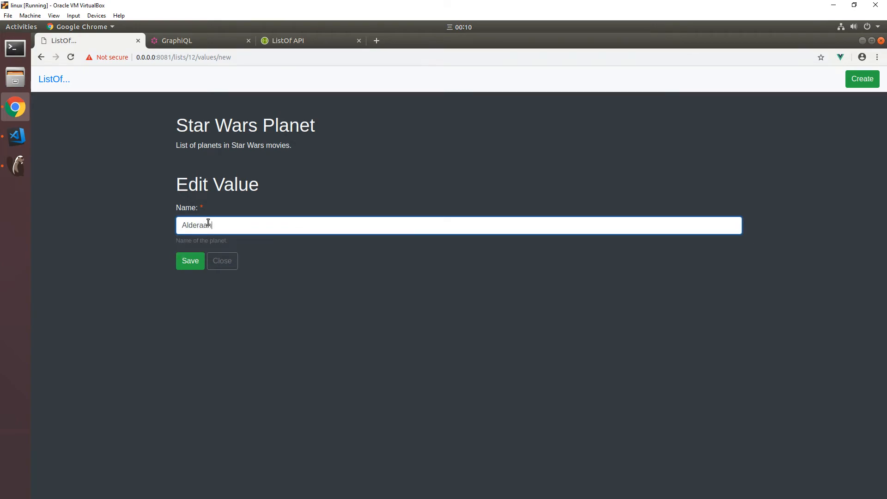
{"action": "left_click", "coordinate": [189, 265]}
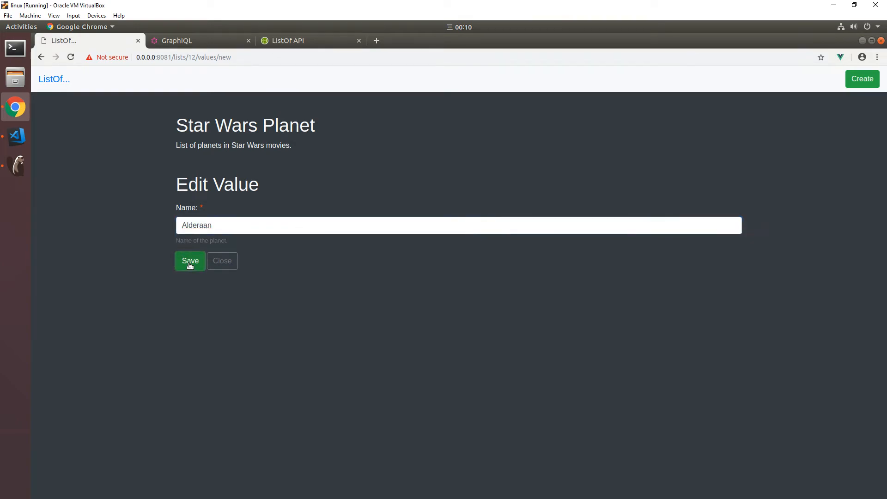
{"action": "left_click", "coordinate": [222, 263]}
{"action": "left_click", "coordinate": [238, 172]}
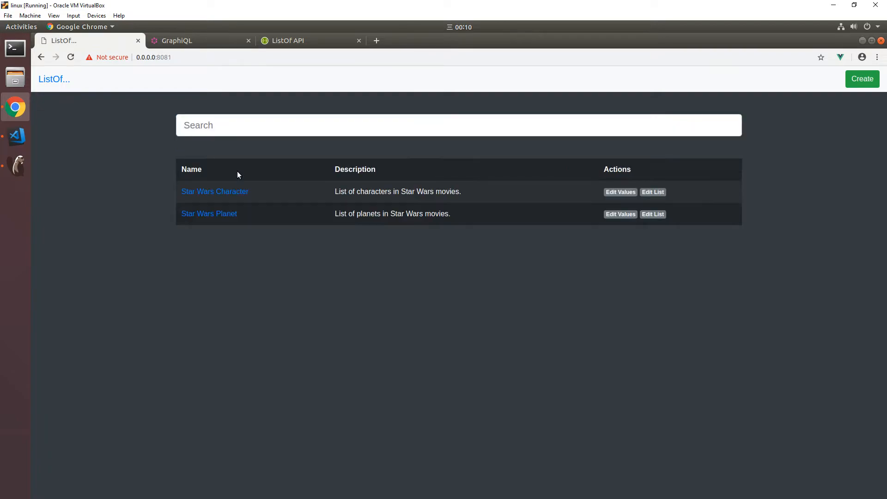
Step: Add the value "Luke Skywalker" with home planet "Tatooine" to the Star Wars Character list and save it
{"action": "left_click", "coordinate": [622, 192]}
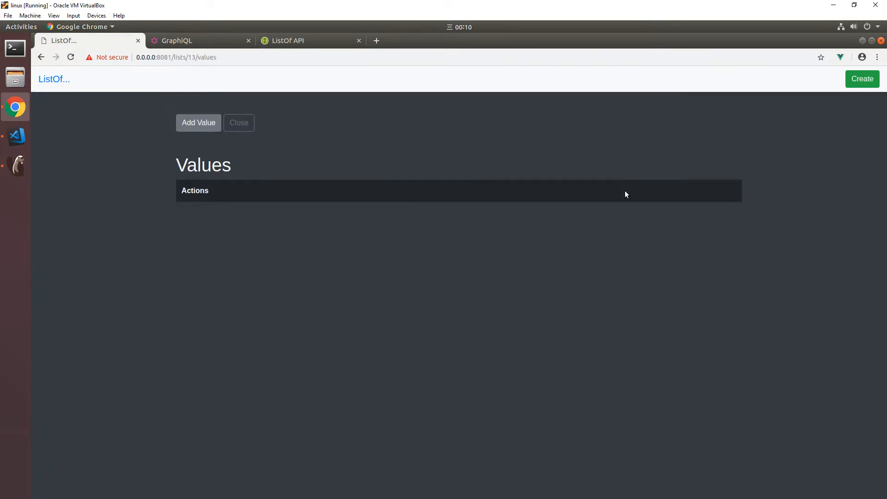
{"action": "left_click", "coordinate": [194, 168]}
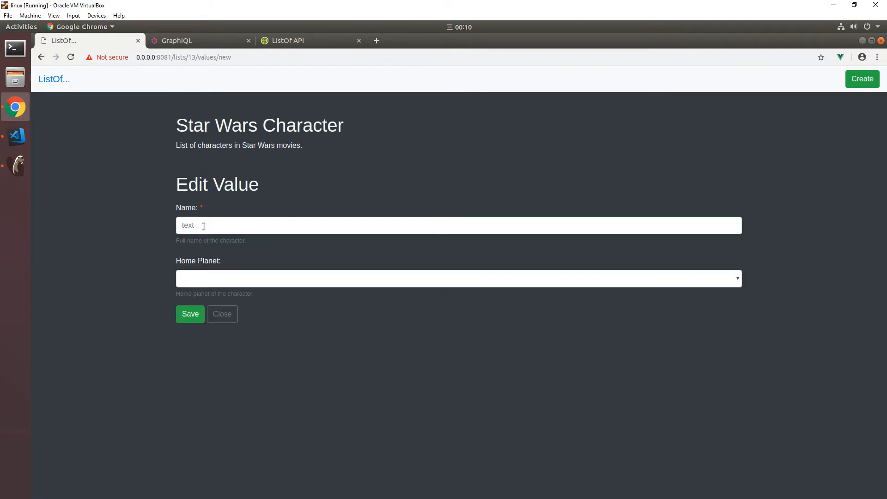
{"action": "left_click", "coordinate": [203, 226]}
{"action": "type", "text": "Luke Skywalker"}
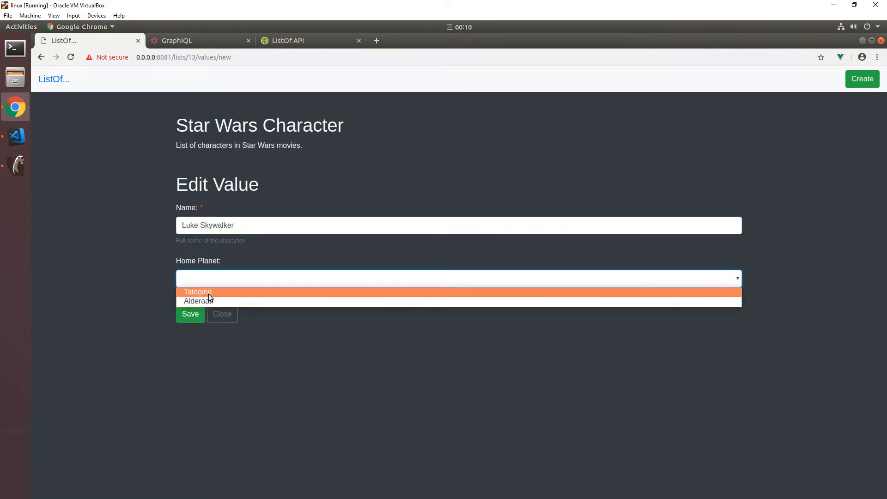
{"action": "left_click", "coordinate": [209, 294]}
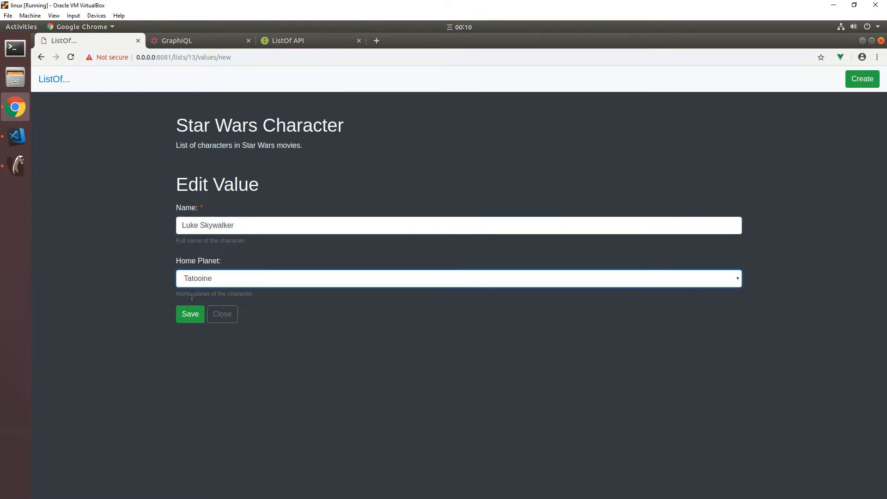
{"action": "left_click", "coordinate": [193, 316]}
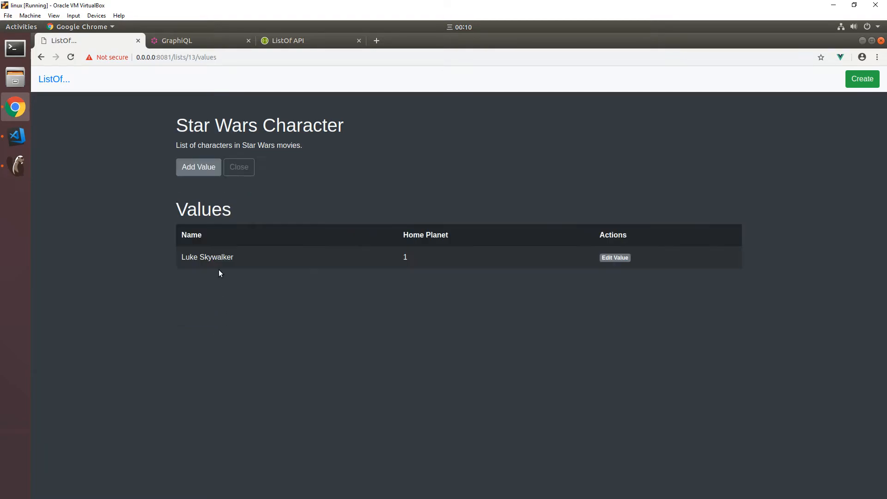
Step: Add the value "Leia Organa" with home planet "Alderaan" to the Star Wars Character list, save it and return to the list overview
{"action": "left_click", "coordinate": [200, 167]}
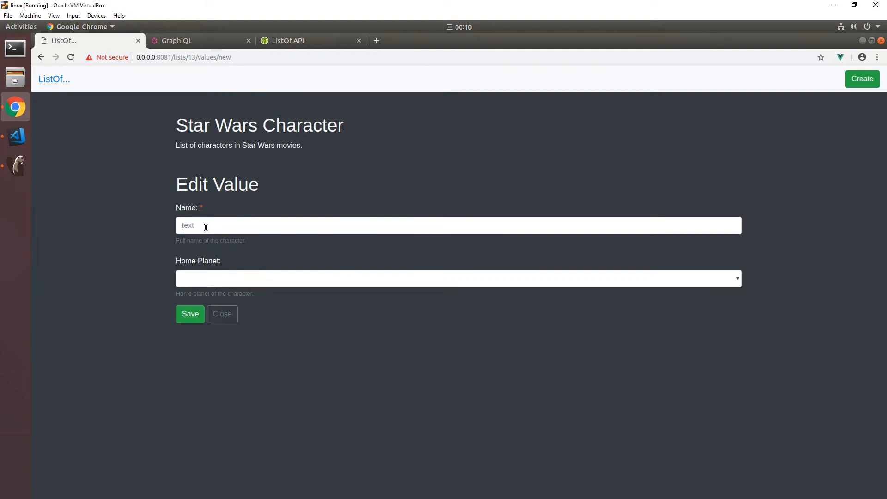
{"action": "left_click", "coordinate": [206, 226]}
{"action": "type", "text": "Lei"}
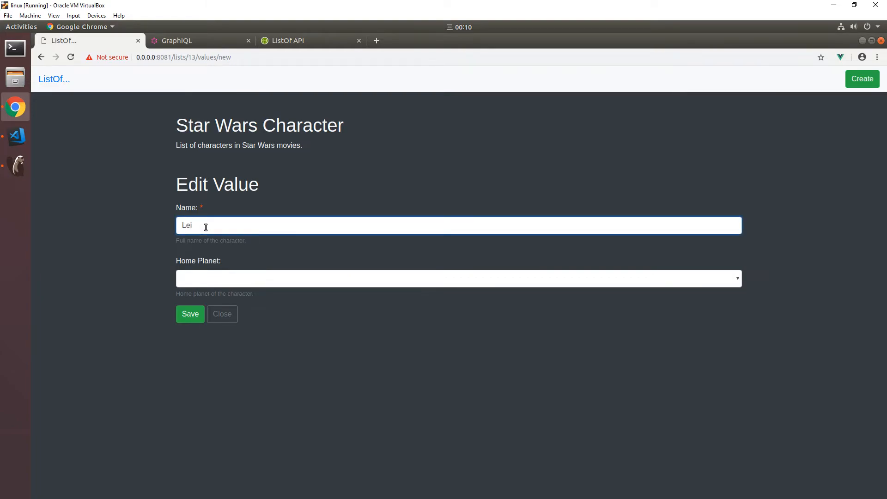
{"action": "type", "text": " a Organa"}
{"action": "left_click", "coordinate": [223, 275]}
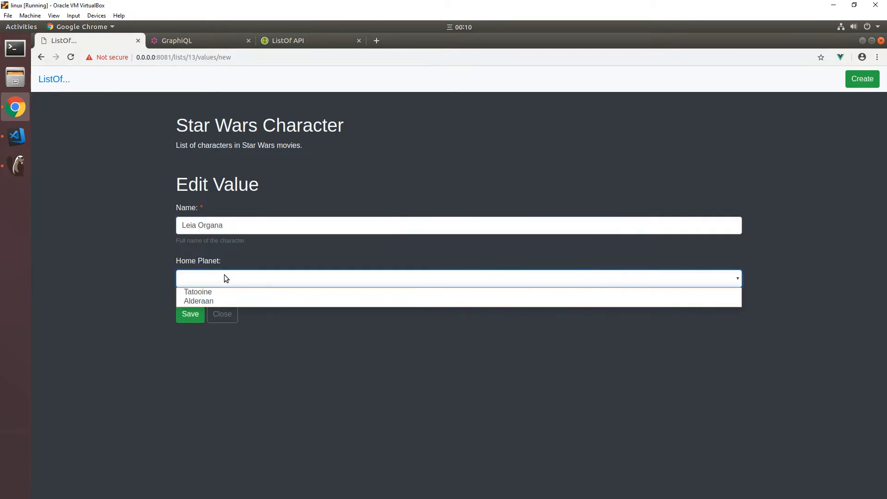
{"action": "left_click", "coordinate": [213, 302]}
{"action": "left_click", "coordinate": [190, 319]}
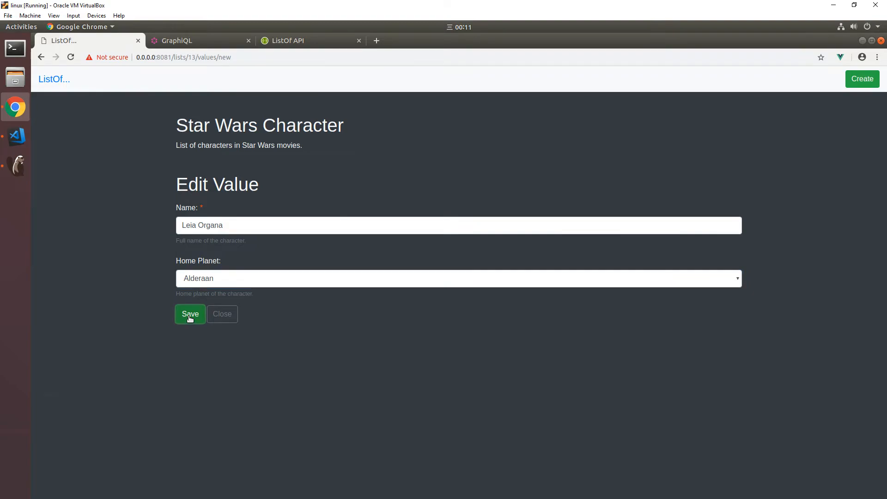
{"action": "left_click", "coordinate": [224, 316]}
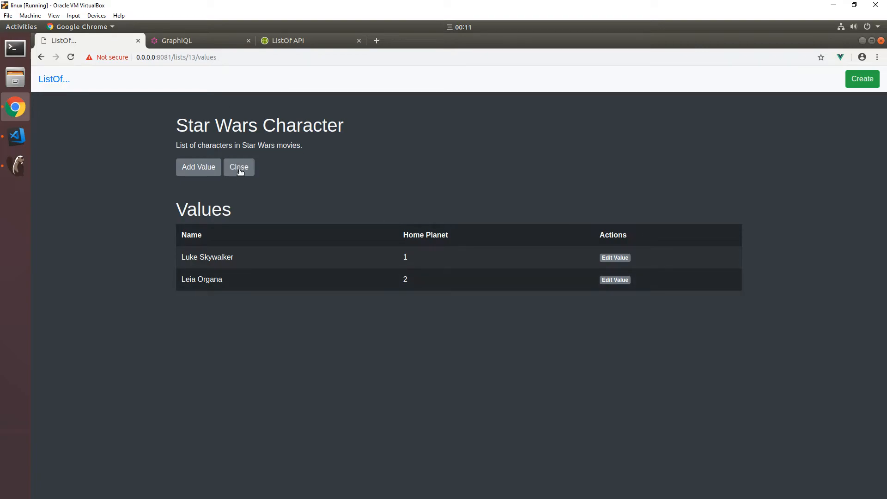
{"action": "left_click", "coordinate": [240, 171]}
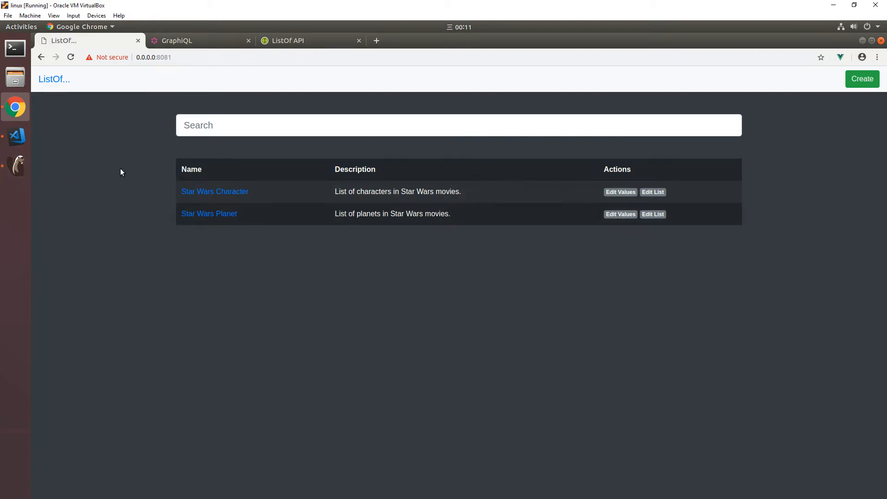
Step: Switch to DBeaver, connect to the PostgreSQL - listof database and expand the tables of its public schema
{"action": "left_click", "coordinate": [17, 166]}
{"action": "right_click", "coordinate": [54, 118]}
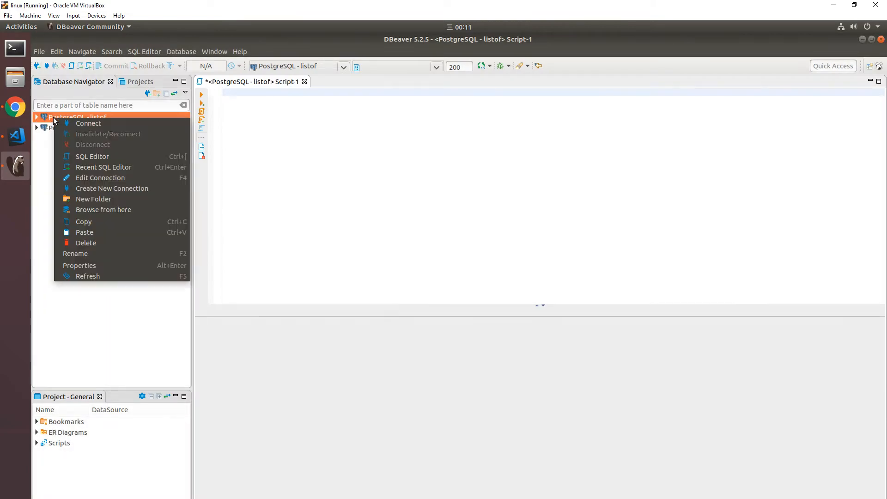
{"action": "left_click", "coordinate": [65, 123]}
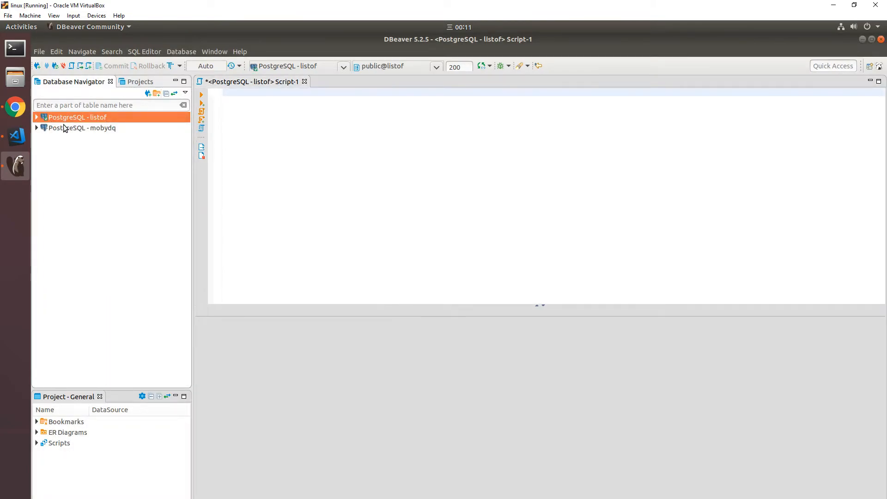
{"action": "left_click", "coordinate": [37, 118]}
{"action": "left_click", "coordinate": [43, 128]}
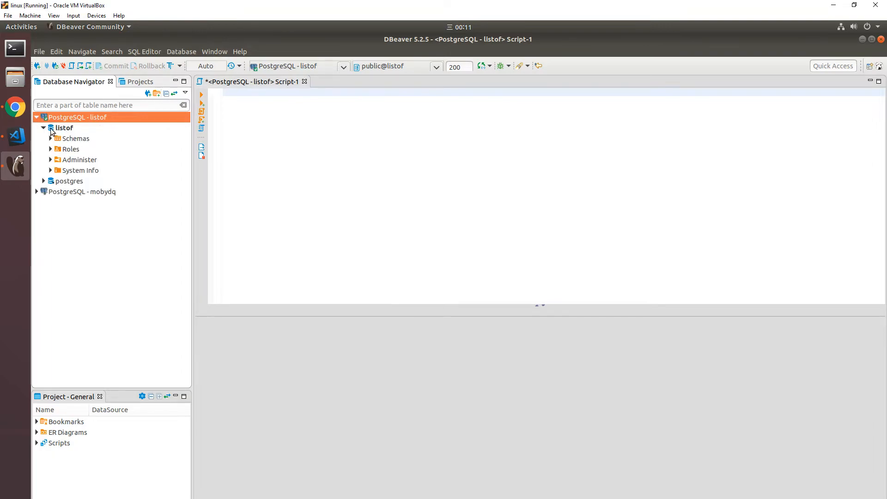
{"action": "left_click", "coordinate": [51, 139]}
{"action": "left_click", "coordinate": [57, 223]}
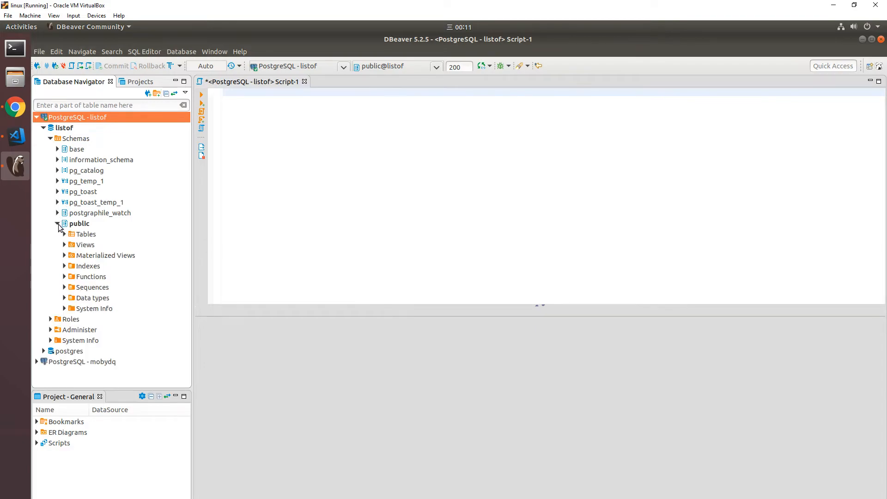
{"action": "left_click", "coordinate": [65, 234]}
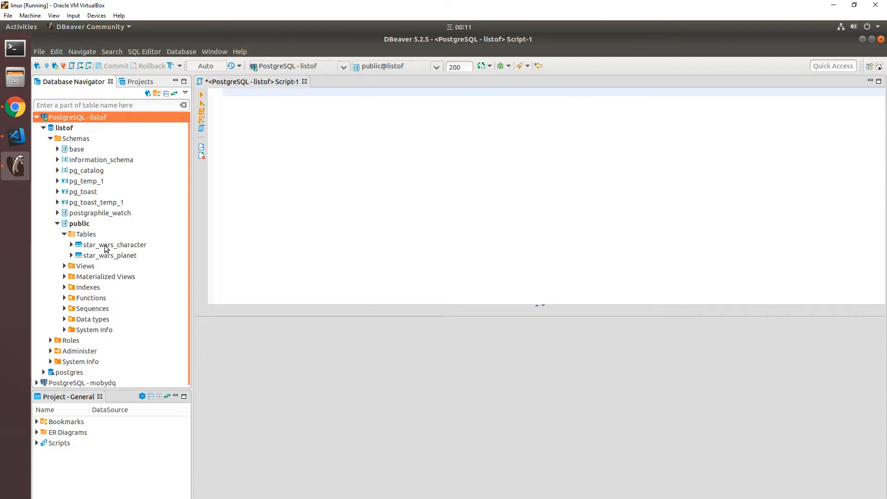
{"action": "left_click", "coordinate": [103, 257]}
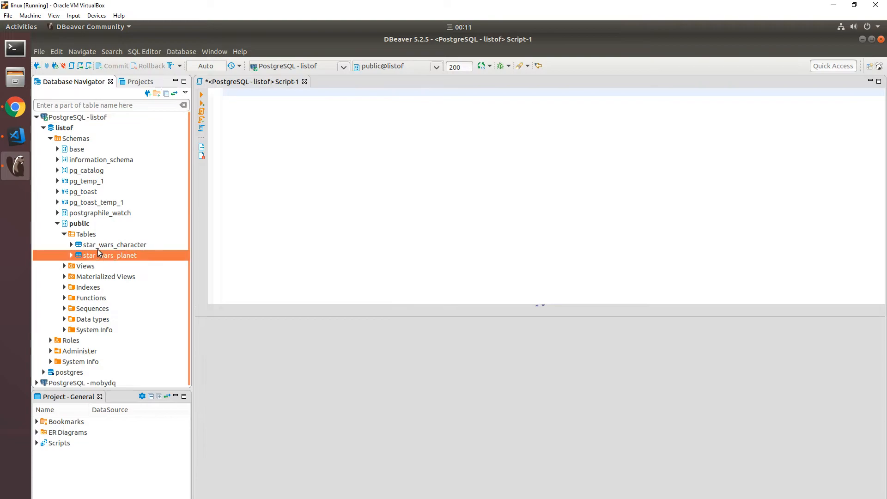
Step: Write and run the query "select * from public.star_wars_character", and view the result through to the home_planet column
{"action": "left_click_drag", "start_coordinate": [98, 248], "coordinate": [390, 187]}
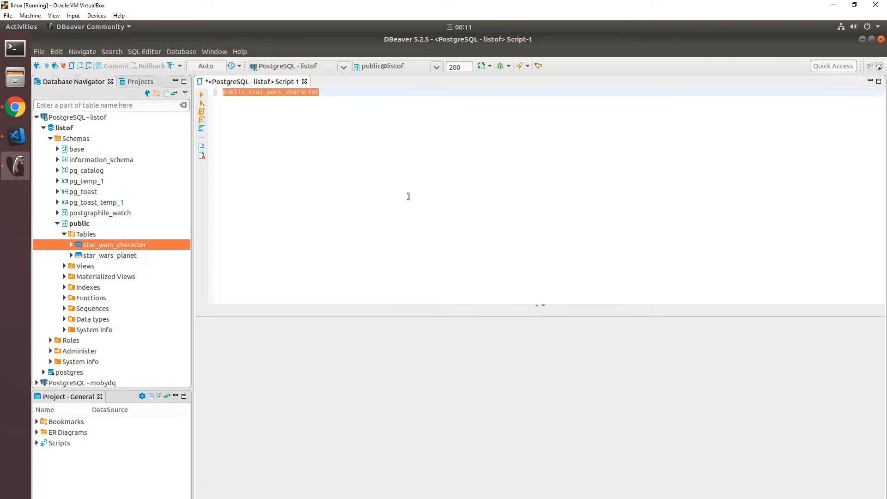
{"action": "key", "text": "Home"}
{"action": "type", "text": "Select"}
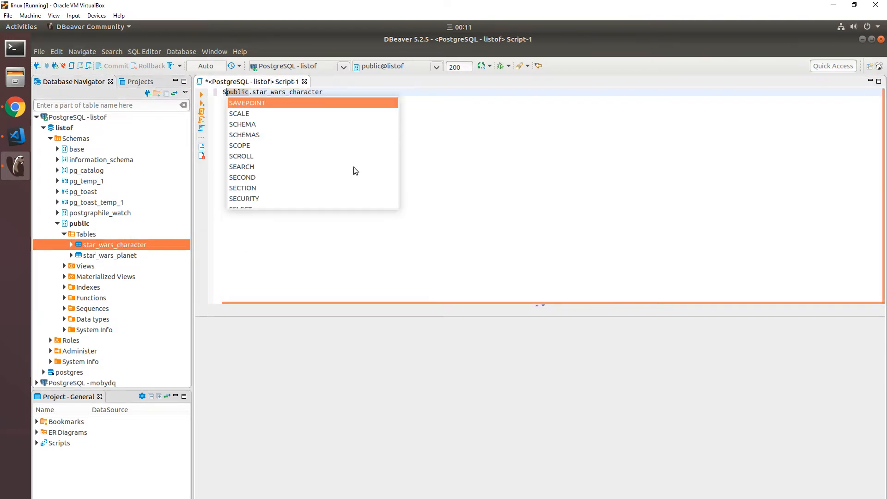
{"action": "key", "text": "Return"}
{"action": "type", "text": "* from"}
{"action": "key", "text": "ctrl+a"}
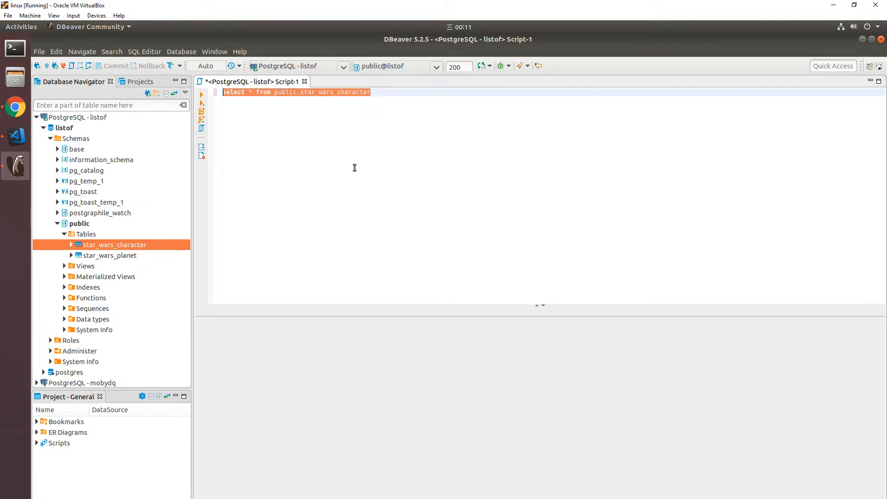
{"action": "key", "text": "ctrl+Return"}
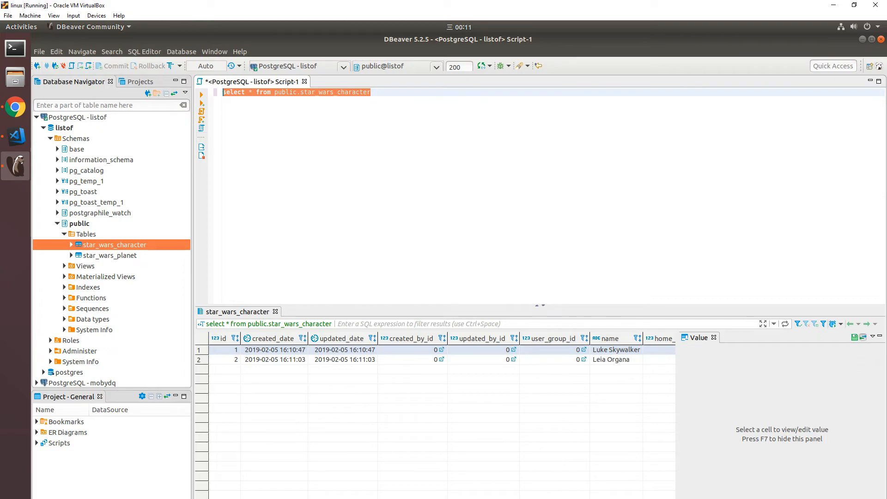
{"action": "scroll", "coordinate": [434, 351], "scroll_direction": "right", "scroll_amount": 1}
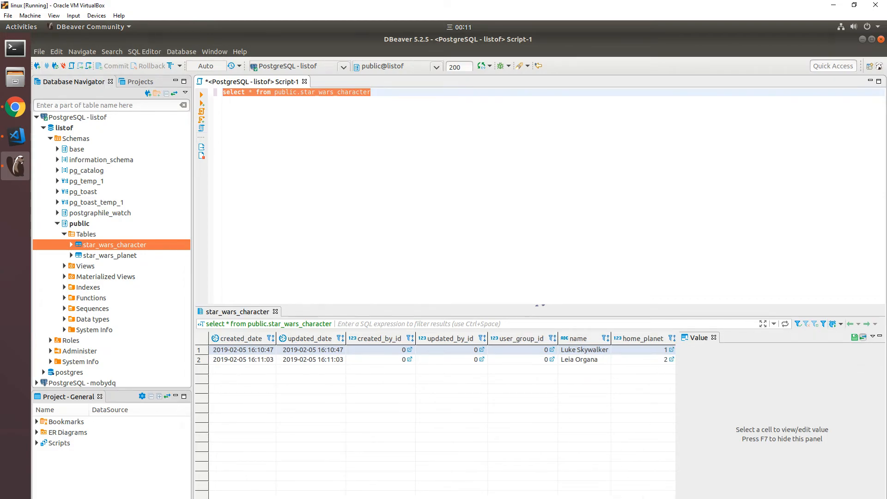
{"action": "scroll", "coordinate": [656, 462], "scroll_direction": "right", "scroll_amount": 1}
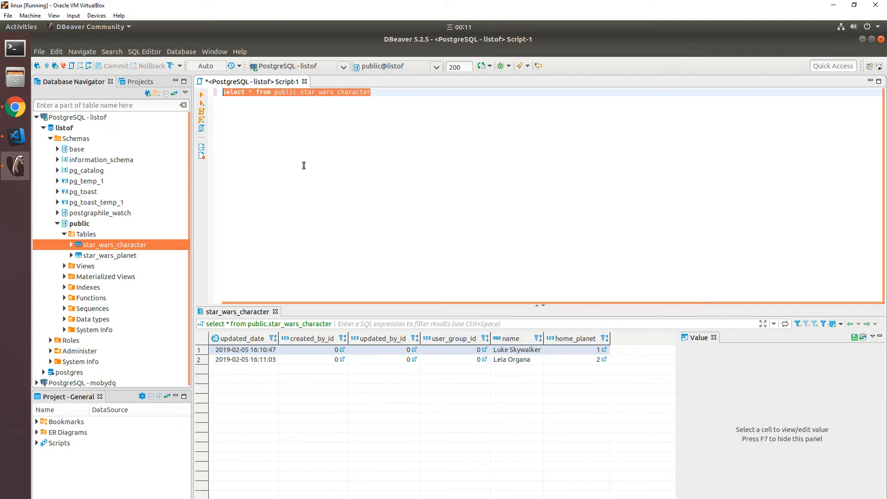
Step: Switch to GraphiQL in Chrome and replace the sample text with a new query on allStarWarsCharacters
{"action": "left_click", "coordinate": [19, 111]}
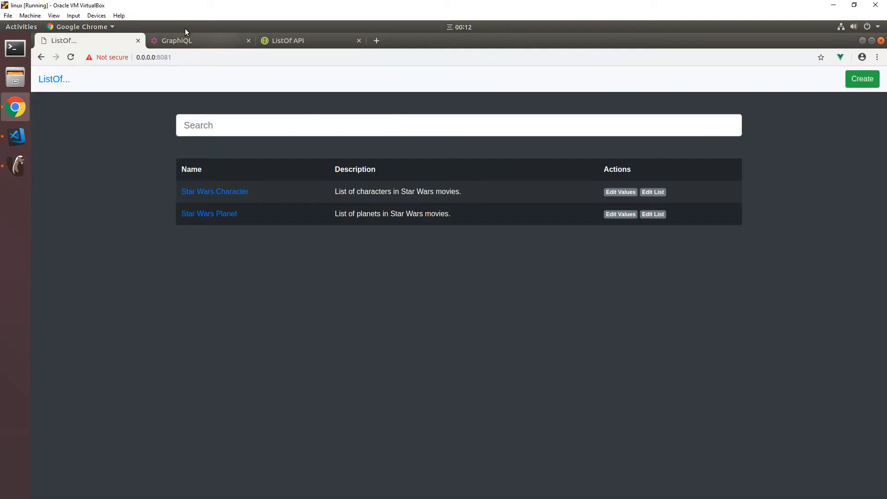
{"action": "left_click", "coordinate": [180, 40]}
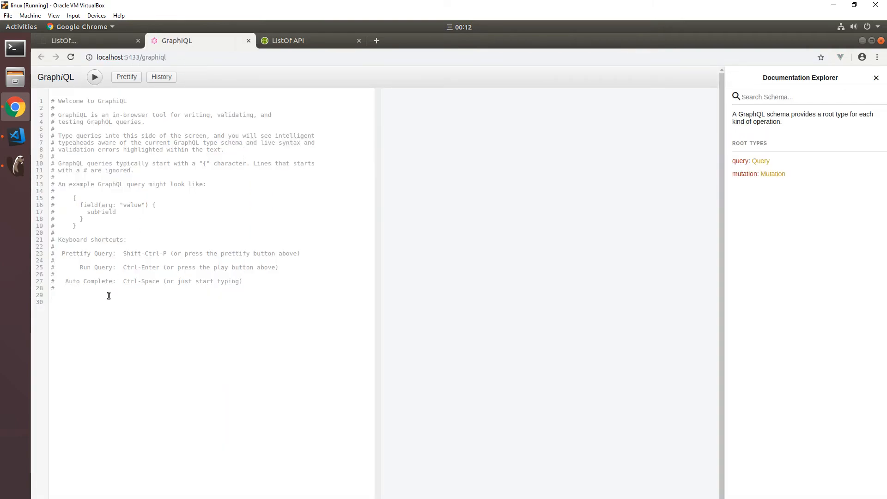
{"action": "key", "text": "ctrl+a"}
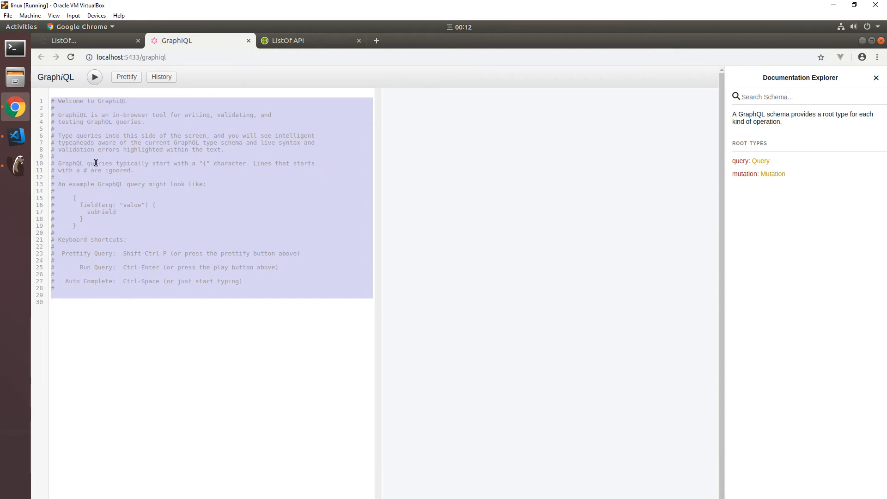
{"action": "type", "text": "{"}
{"action": "key", "text": "BackSpace"}
{"action": "key", "text": "Return"}
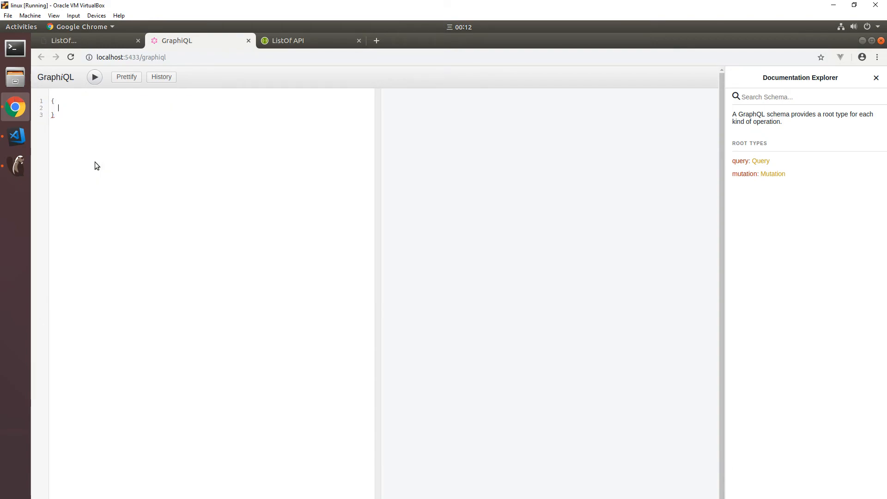
{"action": "type", "text": "all"}
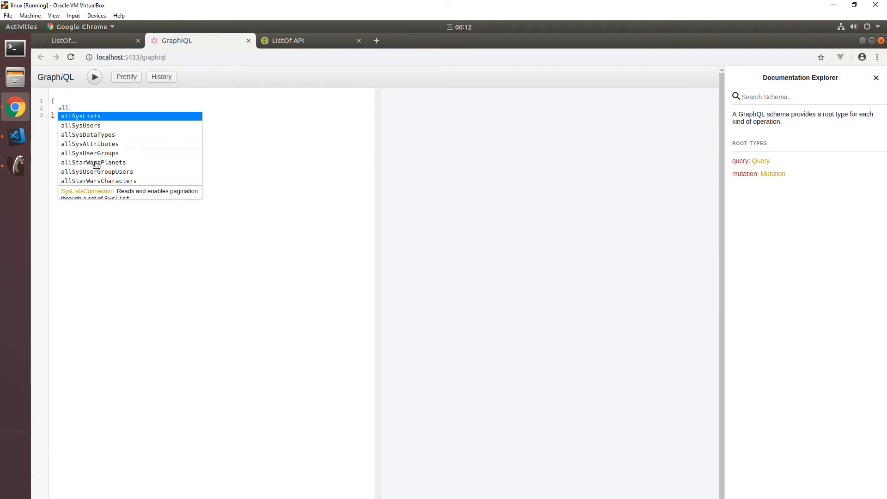
{"action": "key", "text": "Down"}
{"action": "key", "text": "Down"}
{"action": "key", "text": "Down"}
{"action": "key", "text": "Down"}
{"action": "key", "text": "Down"}
{"action": "key", "text": "Down"}
{"action": "key", "text": "Down"}
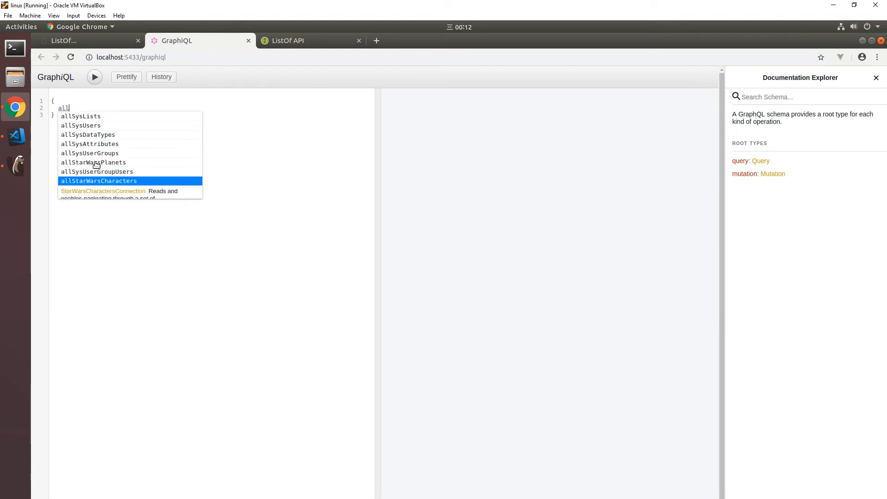
{"action": "key", "text": "Return"}
Step: Add a nodes block requesting the id and name fields inside allStarWarsCharacters
{"action": "type", "text": "{"}
{"action": "key", "text": "Return"}
{"action": "type", "text": "nodes"}
{"action": "key", "text": "Return"}
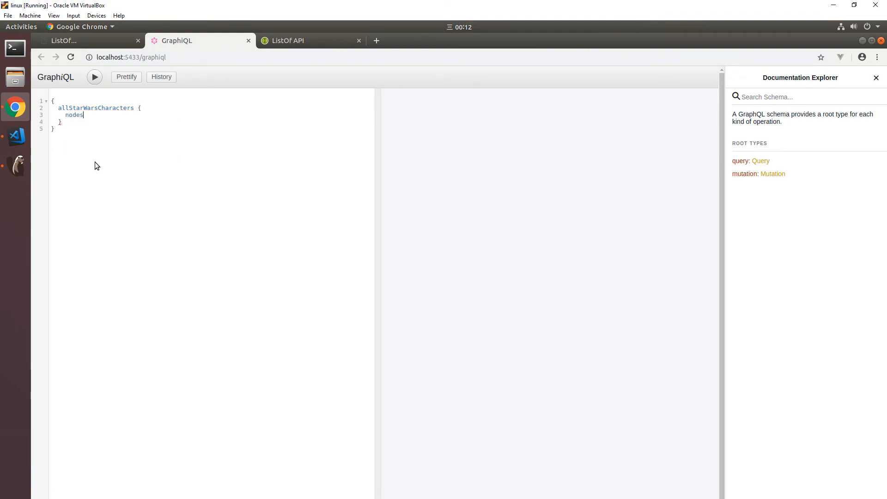
{"action": "type", "text": "{"}
{"action": "key", "text": "Return"}
{"action": "type", "text": "id"}
{"action": "key", "text": "Return"}
{"action": "type", "text": "na"}
{"action": "key", "text": "Return"}
{"action": "key", "text": "Return"}
Step: Request the id and name of starWarsPlanetByHomePlanet for each character, run the query and check the returned planet names
{"action": "type", "text": "St"}
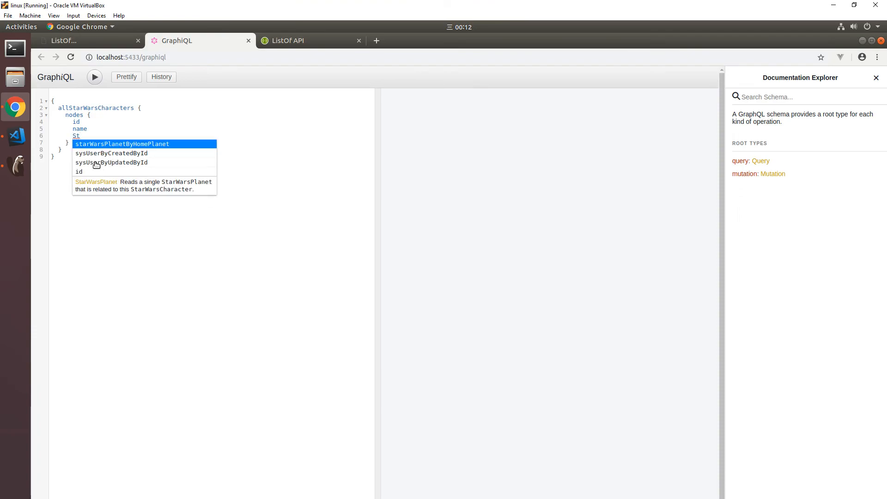
{"action": "key", "text": "Return"}
{"action": "type", "text": "{"}
{"action": "key", "text": "Return"}
{"action": "type", "text": "id"}
{"action": "key", "text": "Return"}
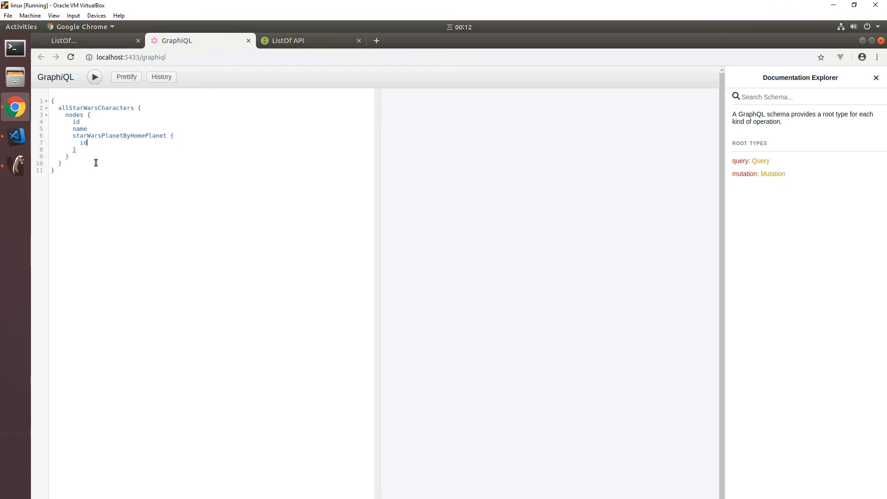
{"action": "type", "text": "na"}
{"action": "key", "text": "Return"}
{"action": "key", "text": "ctrl+Return"}
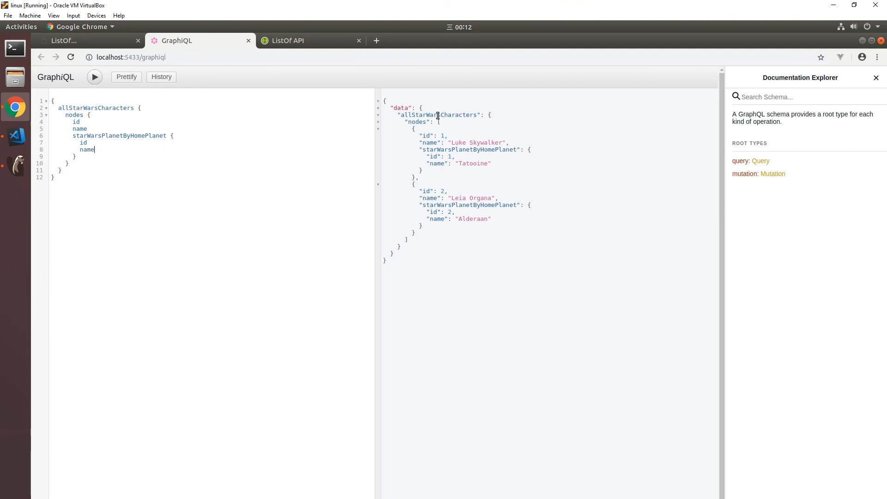
{"action": "left_click_drag", "start_coordinate": [435, 163], "coordinate": [497, 163]}
{"action": "left_click_drag", "start_coordinate": [445, 219], "coordinate": [473, 217]}
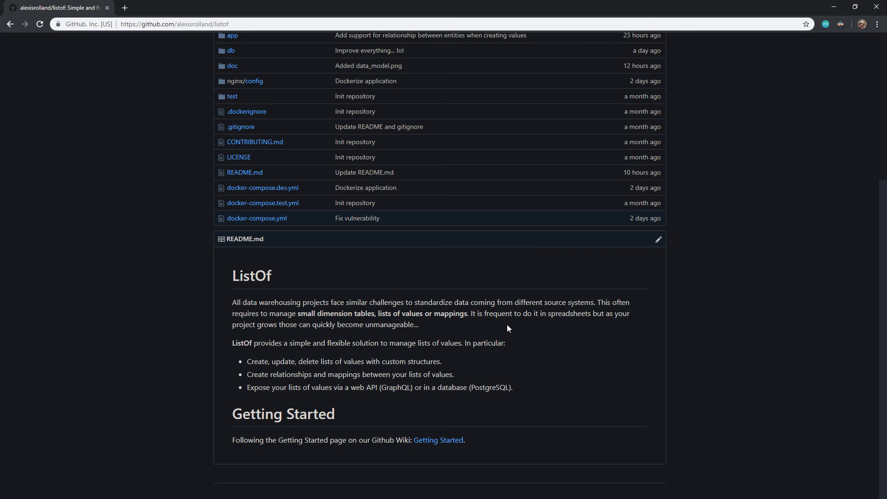
{"action": "scroll", "coordinate": [507, 324], "scroll_direction": "up", "scroll_amount": 5}
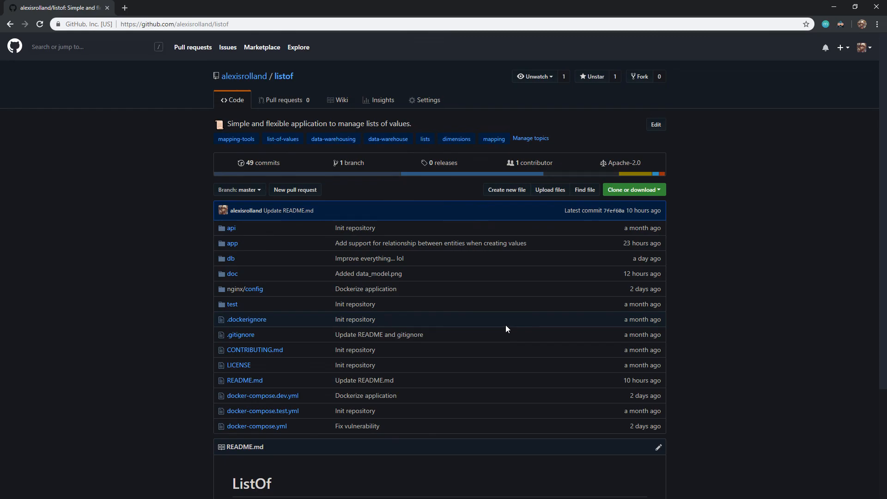